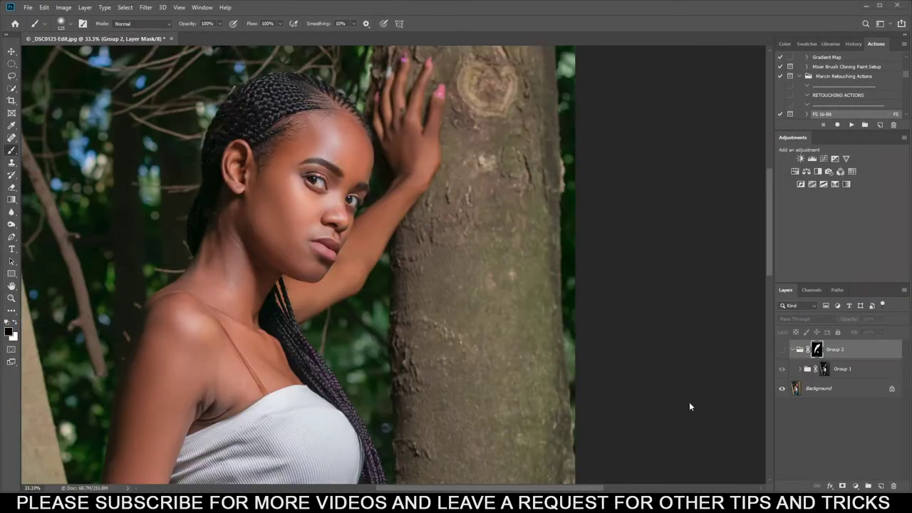
- Toggle the visibility of Group 2 to compare the portrait with and without the effect
left_click(782, 349)
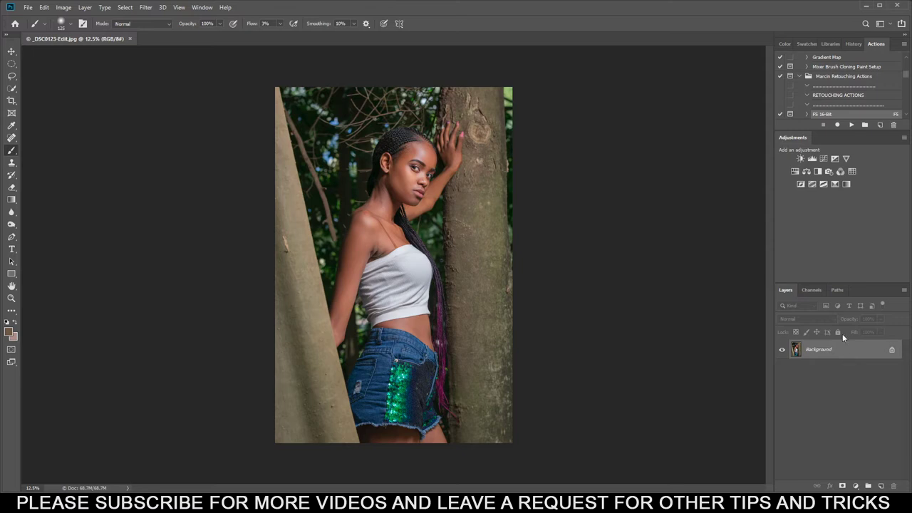
- Duplicate the Background layer twice and rename the lower copy dodge and the upper copy burn
key("ctrl+j")
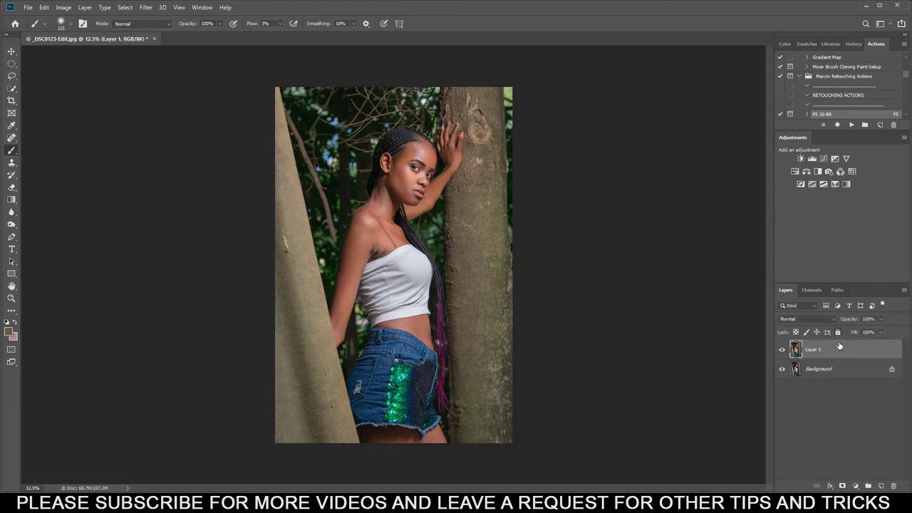
key("ctrl+j")
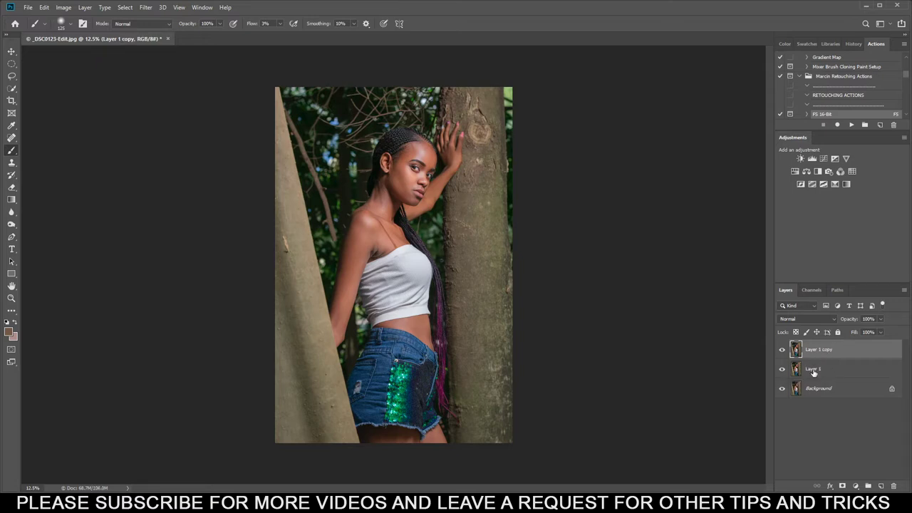
double_click(814, 369)
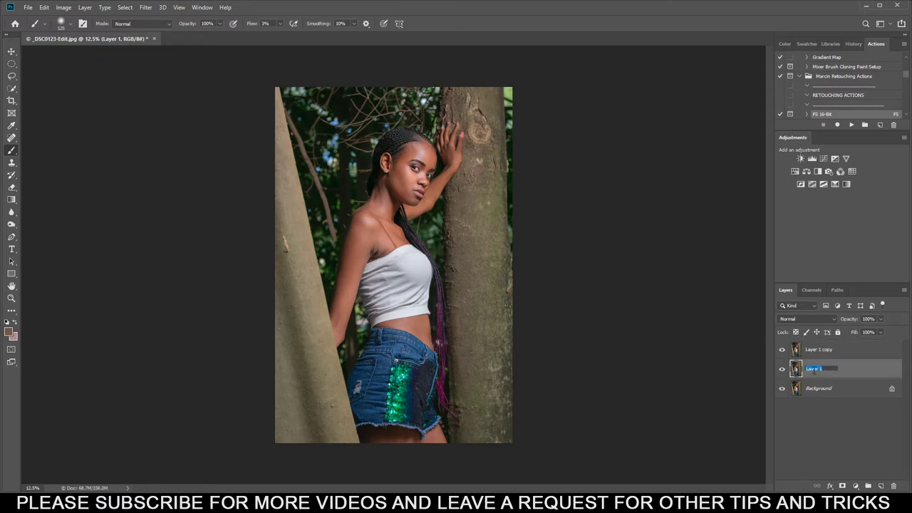
type("dd")
type("dge")
left_click(820, 351)
double_click(821, 350)
type("bur")
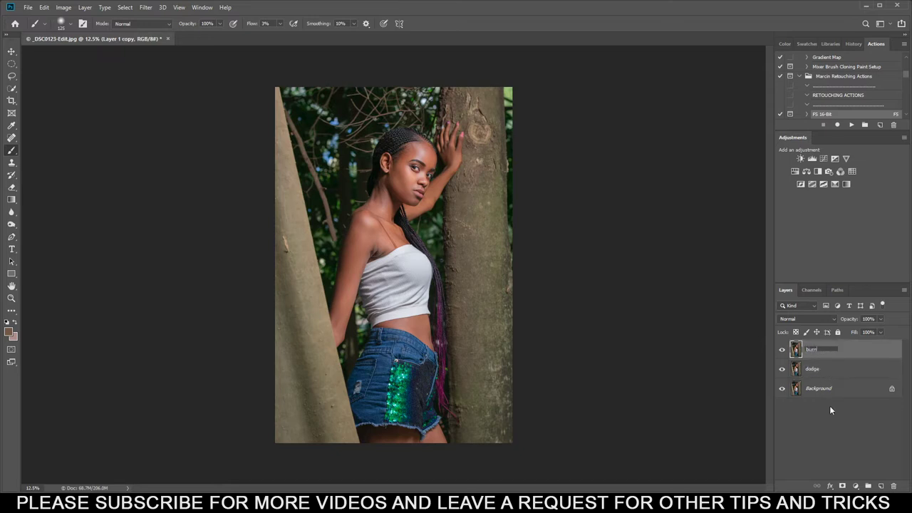
type("n")
left_click(830, 404)
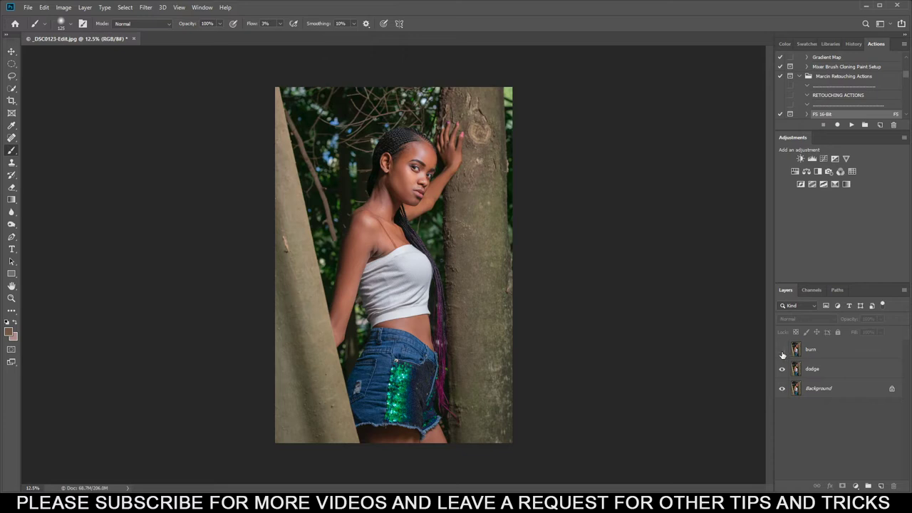
- Hide the burn layer and set the dodge layer's blend mode to Screen in its blending options
left_click(782, 351)
left_click(838, 371)
double_click(838, 371)
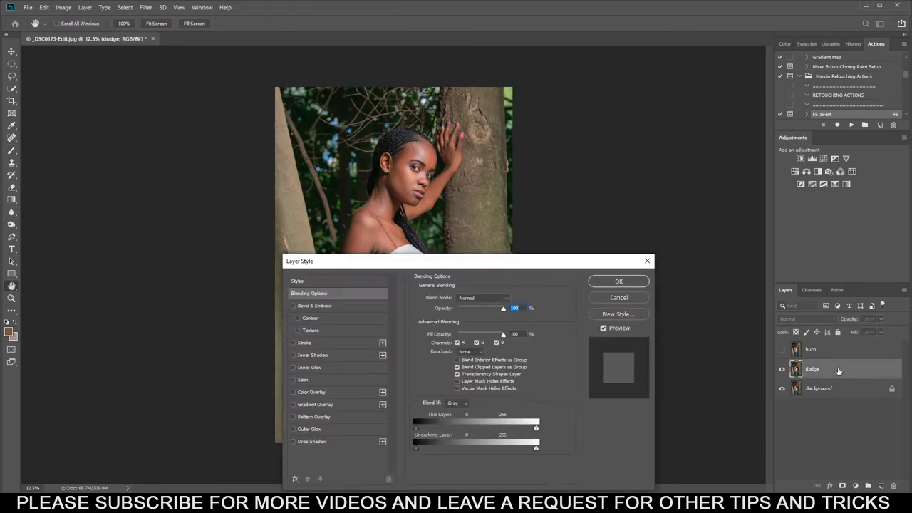
left_click_drag(374, 264, 380, 210)
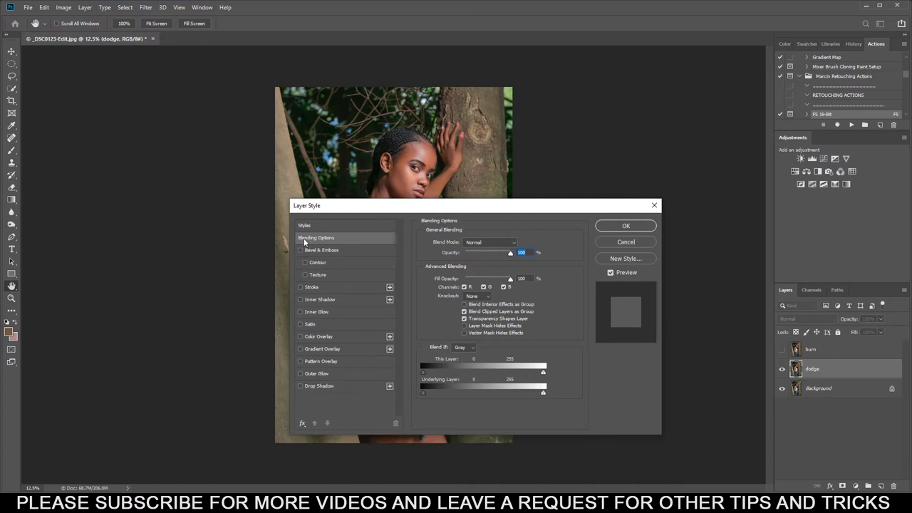
left_click_drag(501, 207, 615, 203)
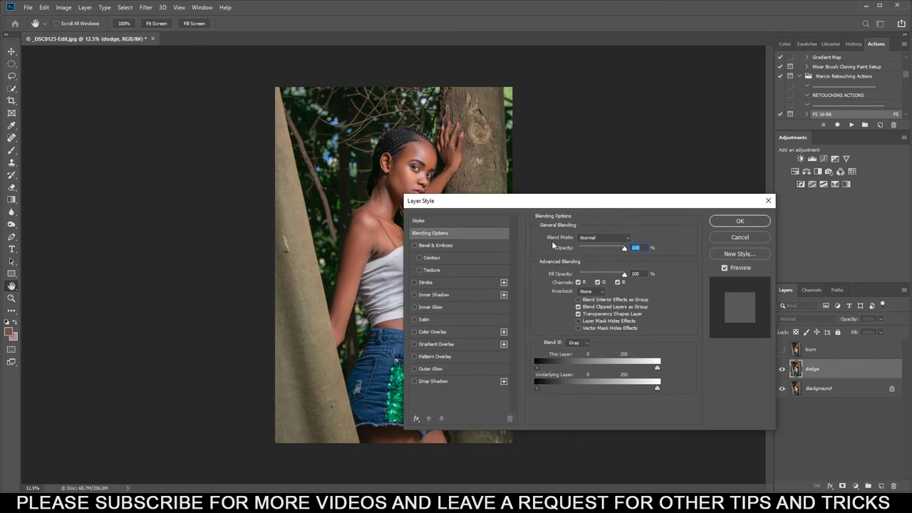
left_click(604, 239)
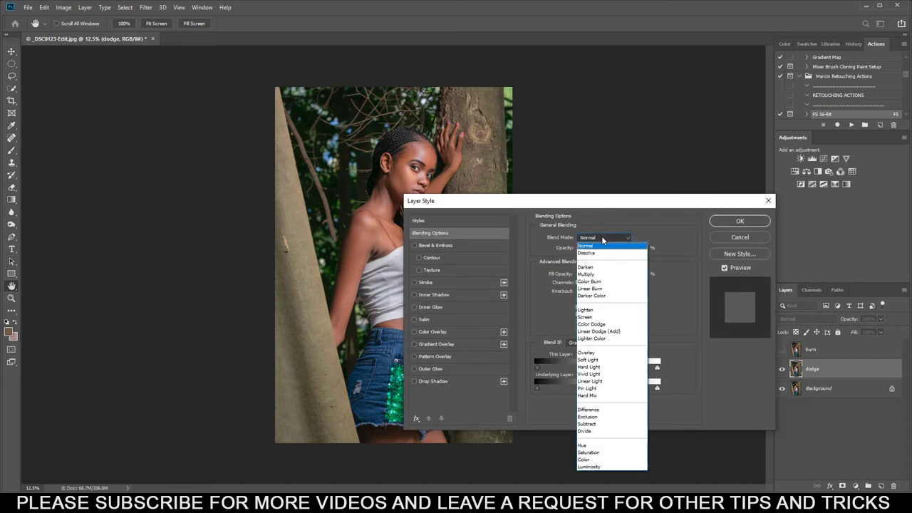
left_click(591, 318)
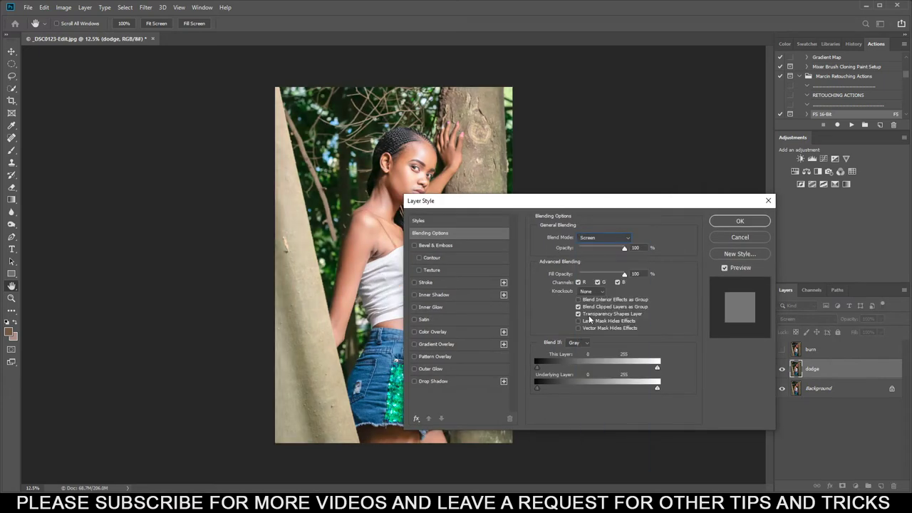
mouse_move(574, 206)
left_mouse_down()
mouse_move(648, 167)
mouse_move(580, 187)
mouse_move(581, 207)
left_mouse_up()
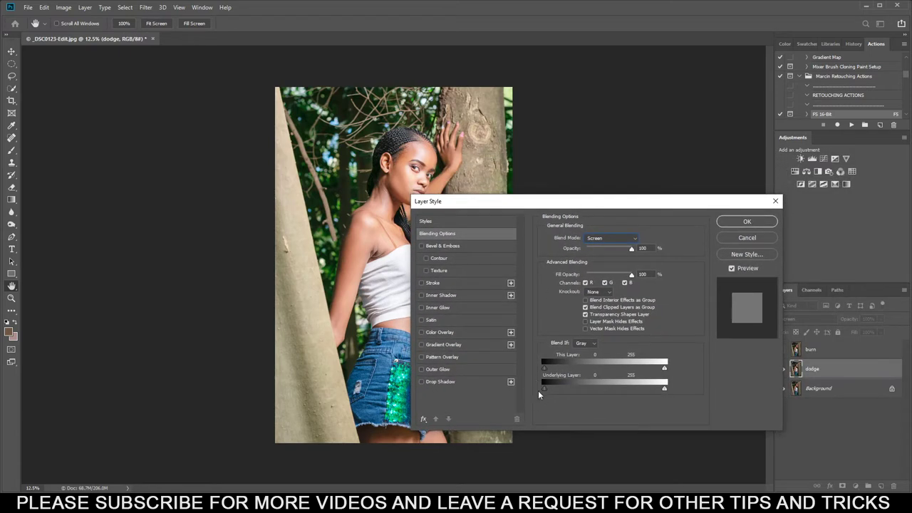
- Restrict the dodge layer to highlights by splitting its Blend If underlying-layer black slider at 112 and about 203, and apply the layer style
left_click_drag(550, 389, 600, 387)
left_click_drag(600, 201, 682, 154)
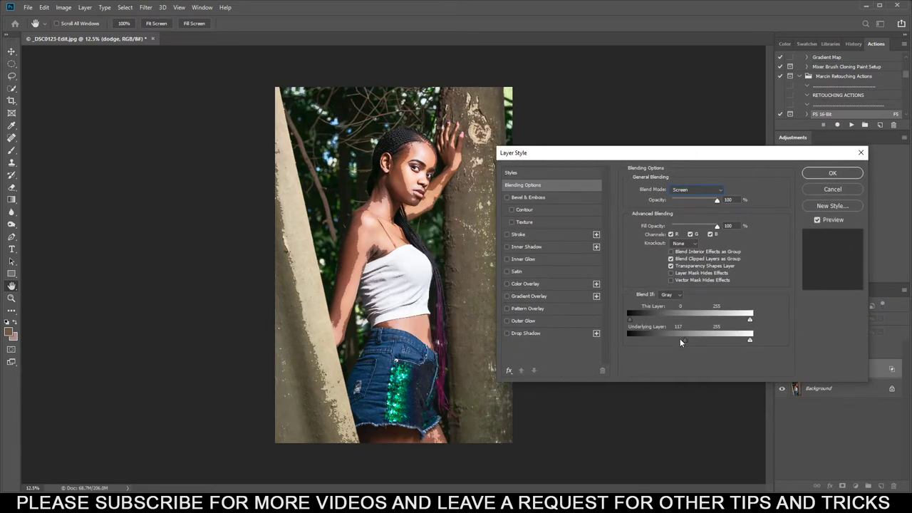
key("alt")
mouse_move(686, 339)
left_mouse_down()
mouse_move(724, 338)
mouse_move(682, 341)
left_mouse_up()
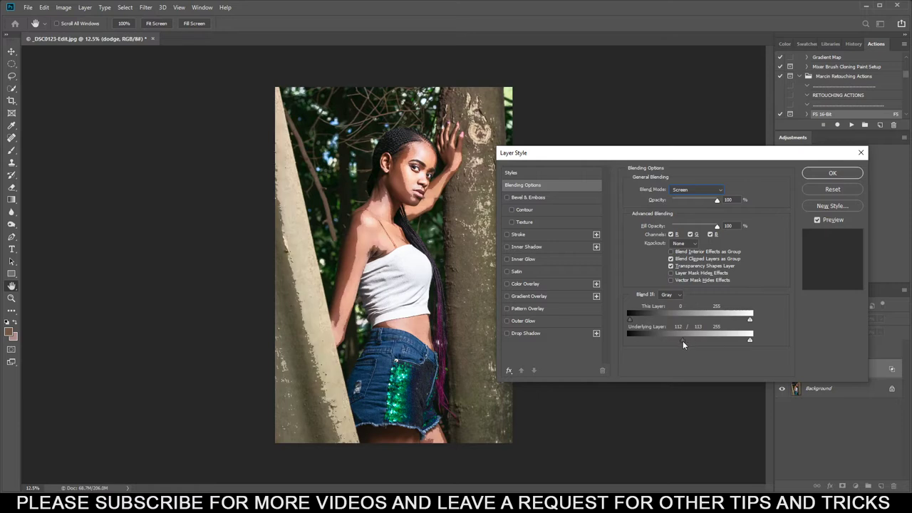
key("alt")
left_click_drag(684, 339, 728, 340)
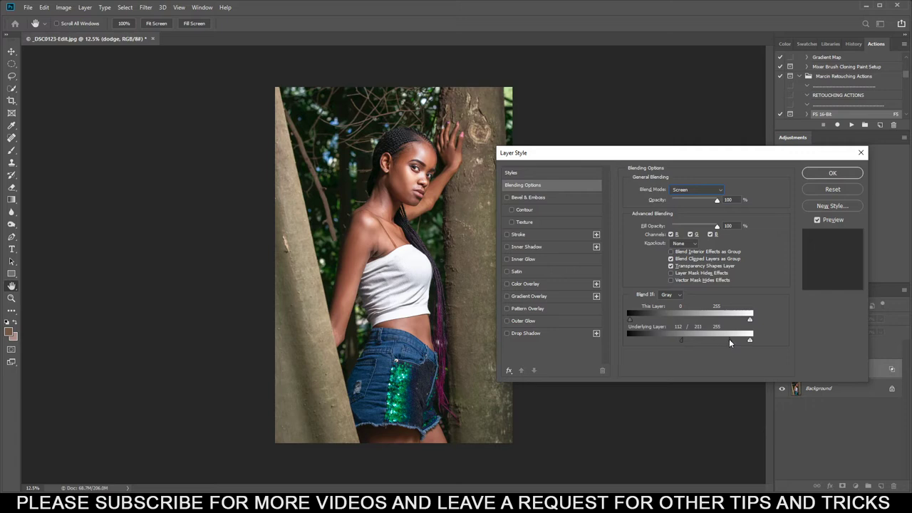
left_click(837, 177)
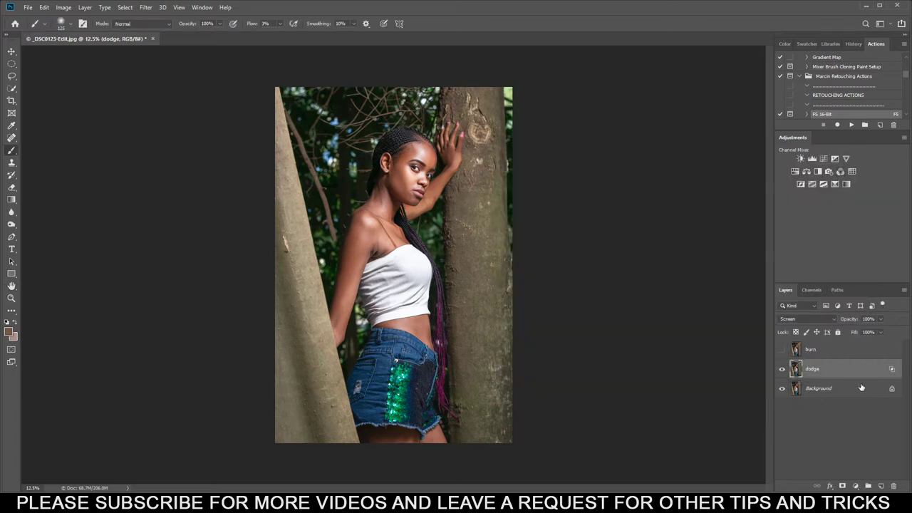
- Toggle the dodge layer's visibility to compare the image with and without the brightened highlights
left_click(782, 369)
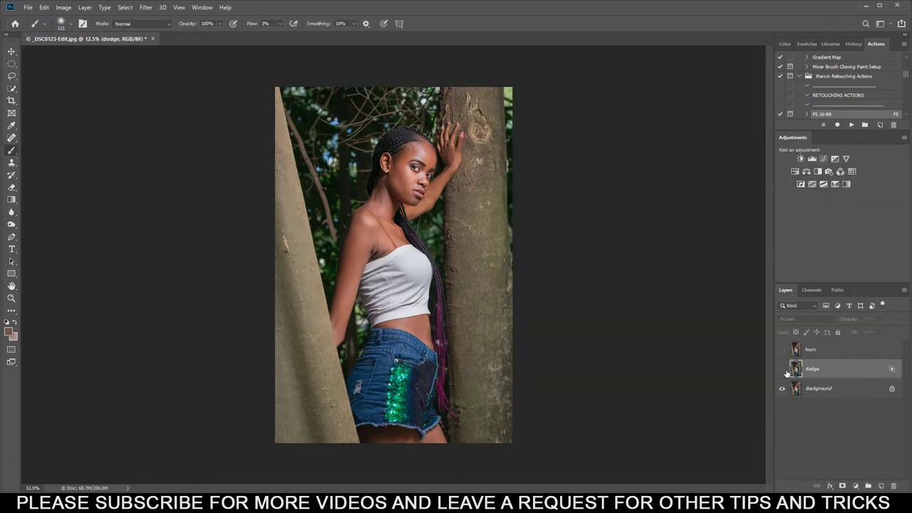
left_click(783, 369)
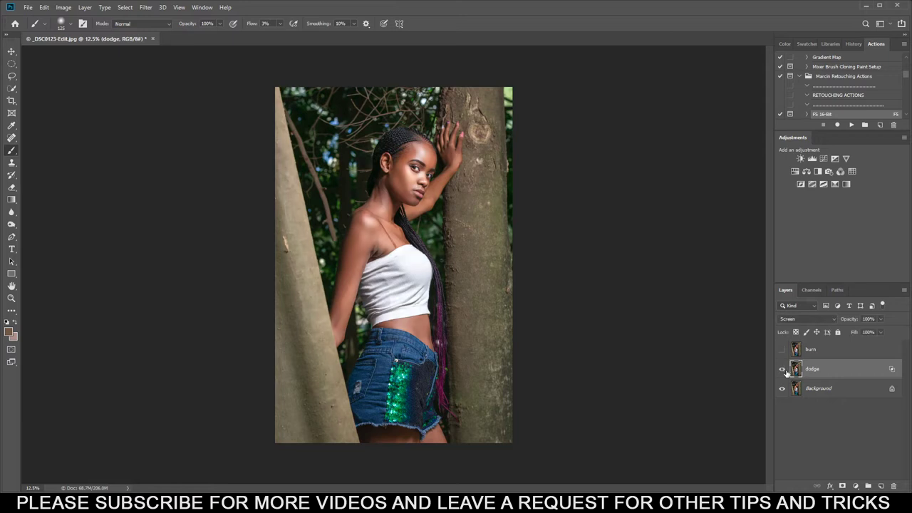
left_click(783, 369)
left_click(783, 369)
- Show the burn layer and set its blend mode to Multiply in its blending options
left_click(782, 349)
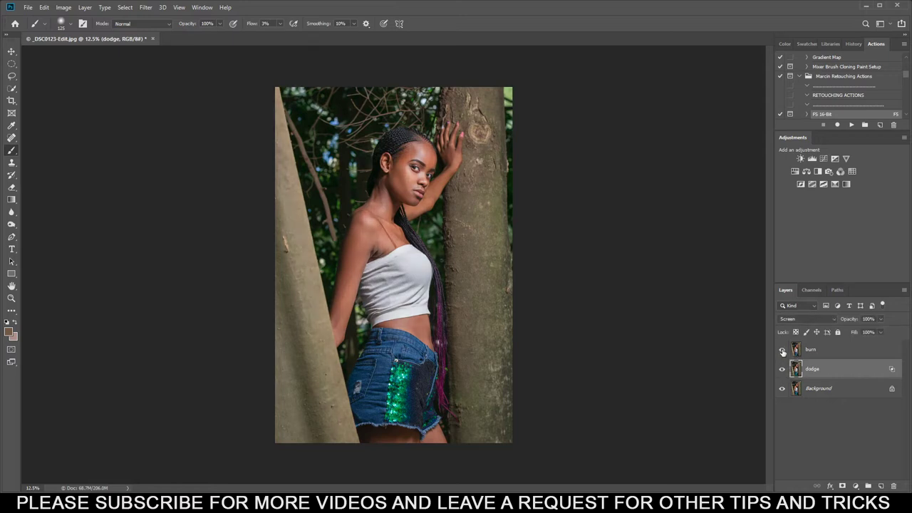
left_click(827, 350)
double_click(827, 350)
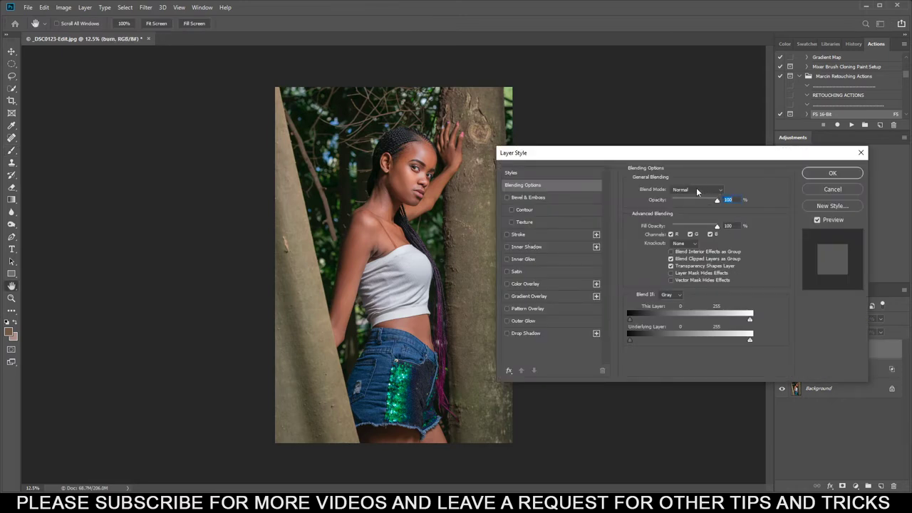
left_click(693, 190)
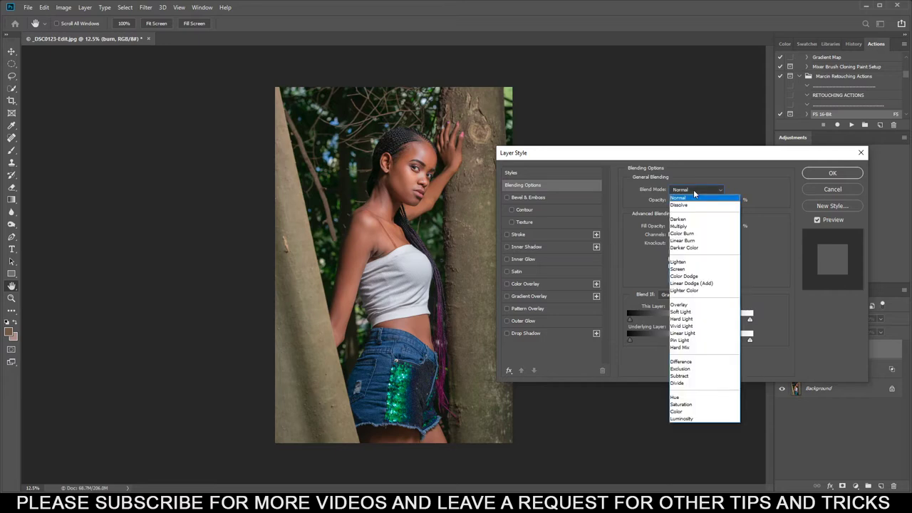
left_click(680, 226)
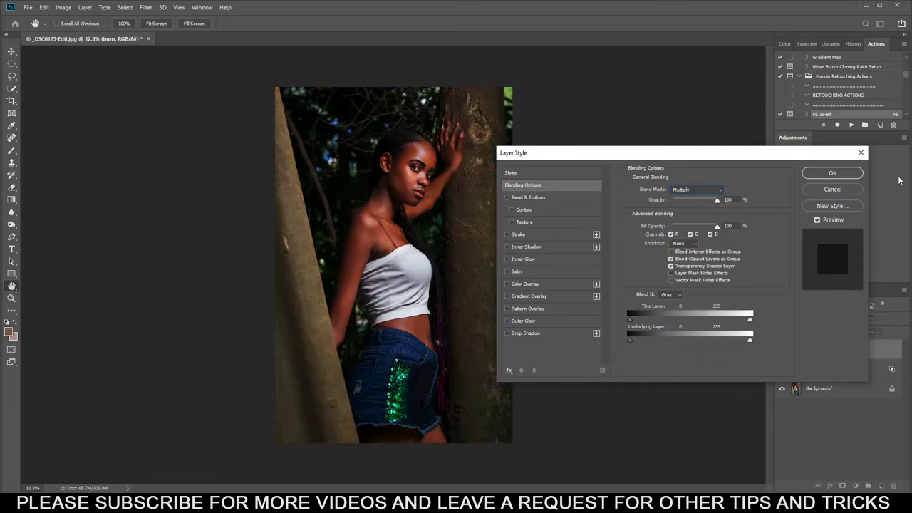
left_click(832, 173)
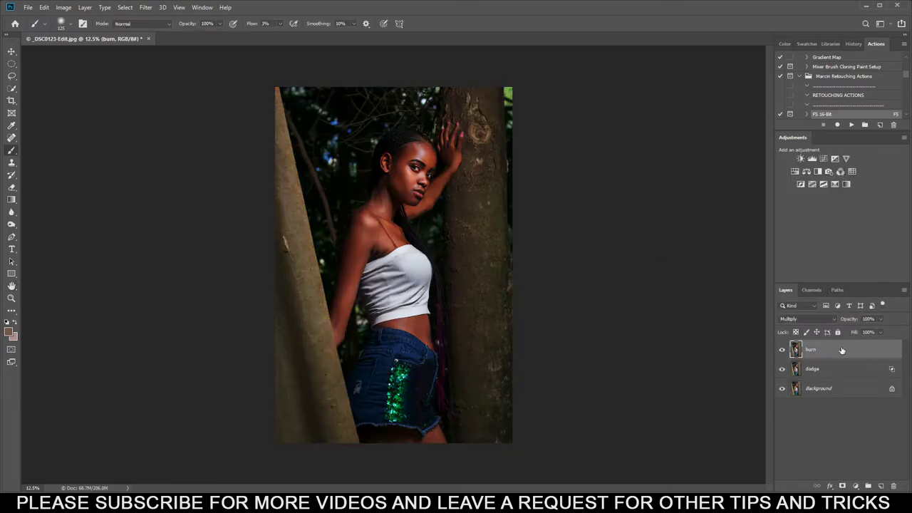
key("b")
left_click(805, 318)
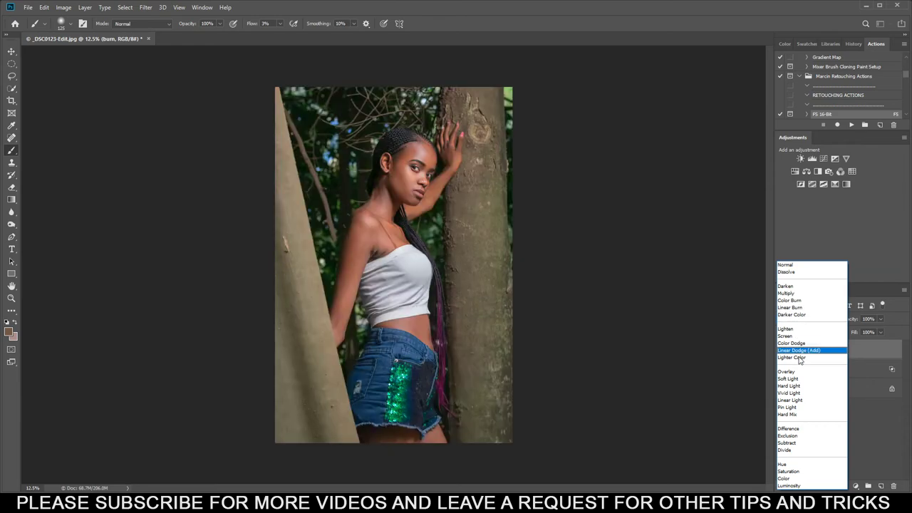
key("Escape")
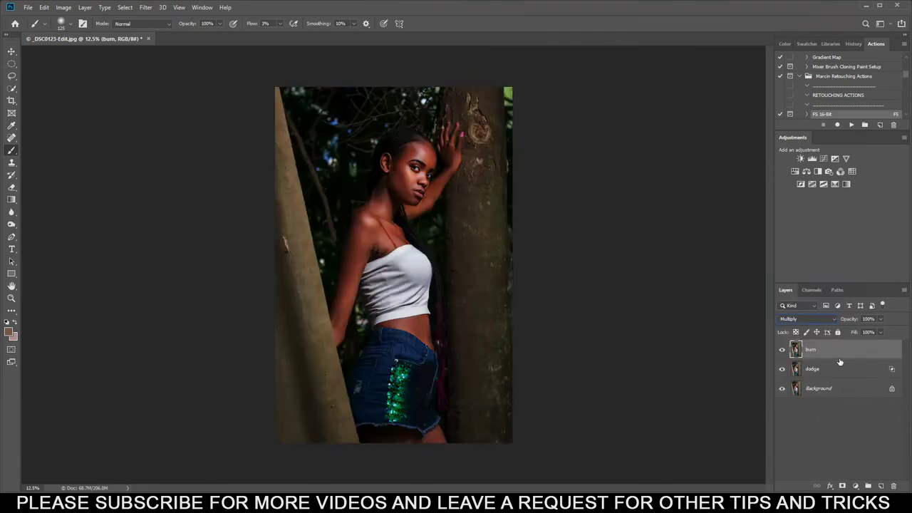
- Restrict the burn layer to shadows by splitting its Blend If underlying-layer white slider at 110 and 234, and apply the layer style
double_click(838, 352)
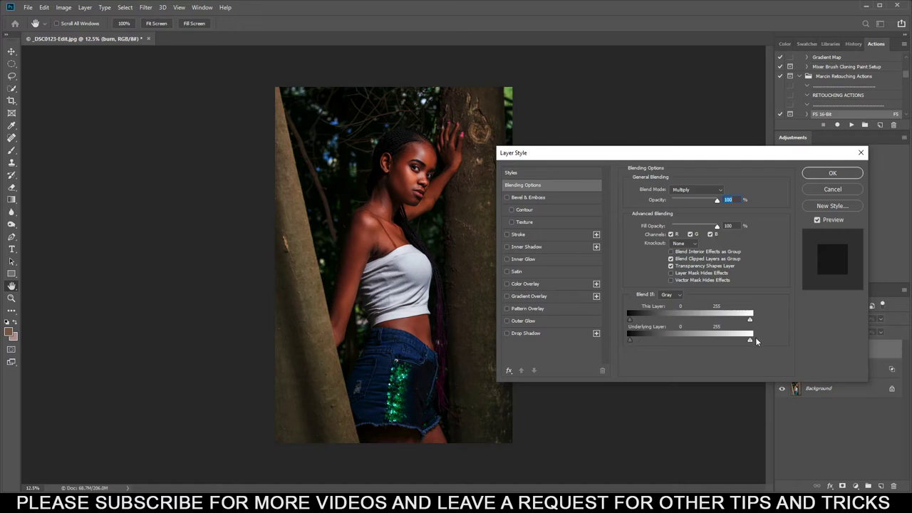
mouse_move(750, 342)
left_mouse_down()
mouse_move(685, 348)
mouse_move(742, 342)
left_mouse_up()
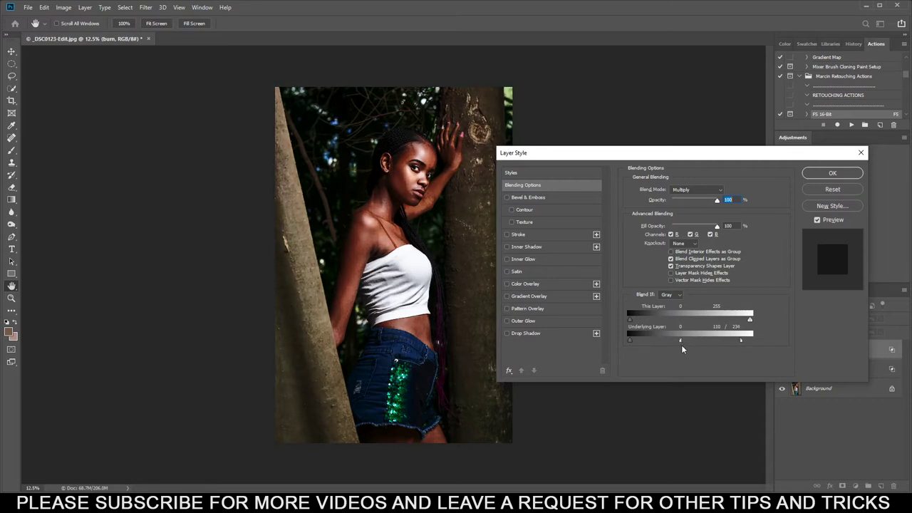
left_click(858, 175)
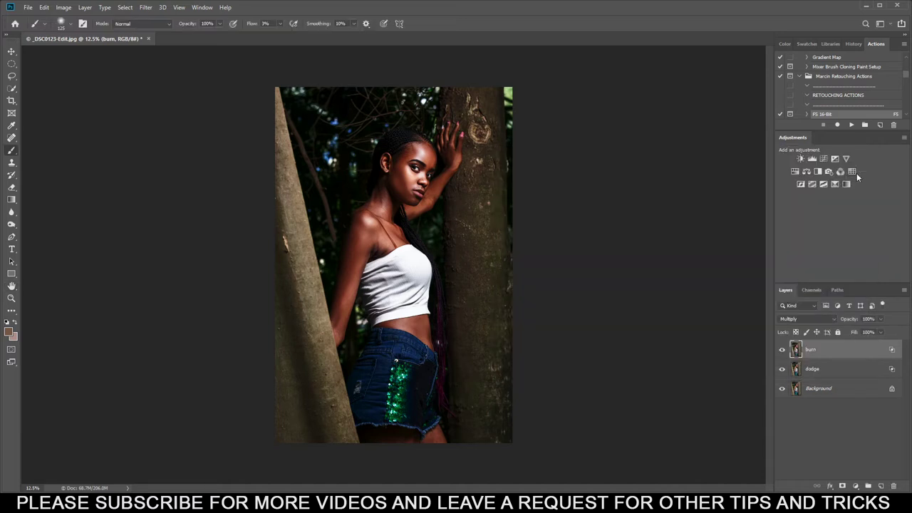
- Group the burn and dodge layers and add a white layer mask to the group
left_click(849, 379, "shift")
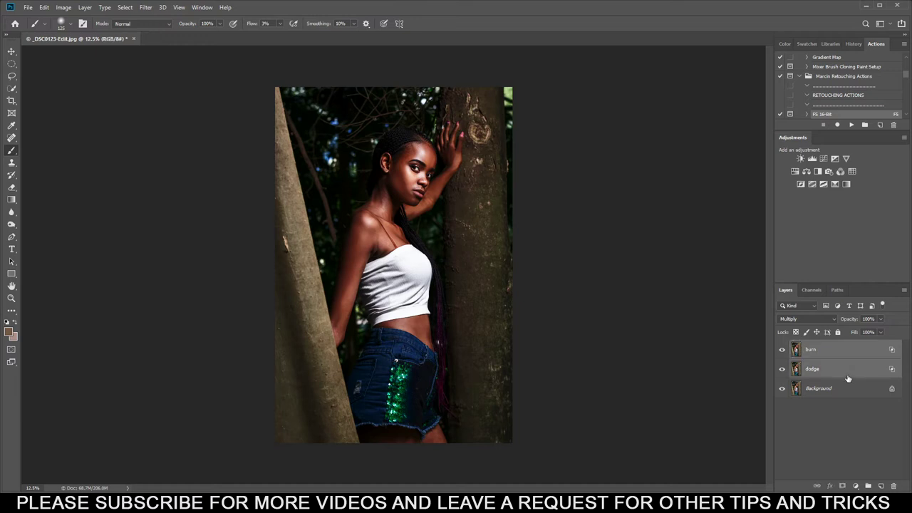
key("ctrl+g")
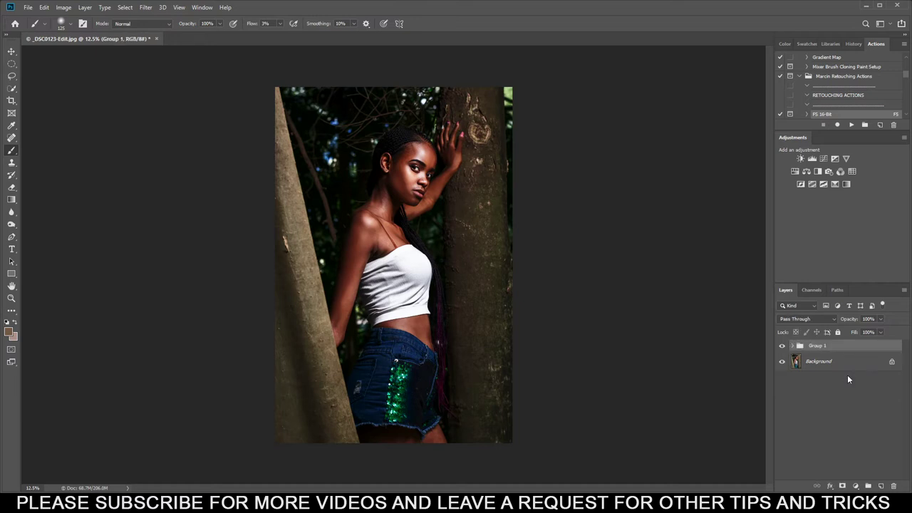
left_click(843, 486)
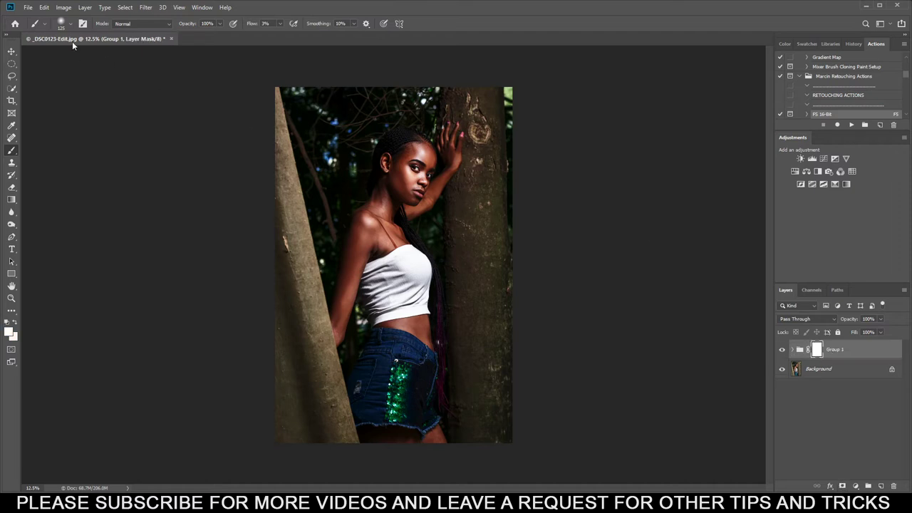
- Fill Group 1's mask using Apply Image with the Merged layer, RGB channel, Multiply blending and 100% opacity
left_click(62, 8)
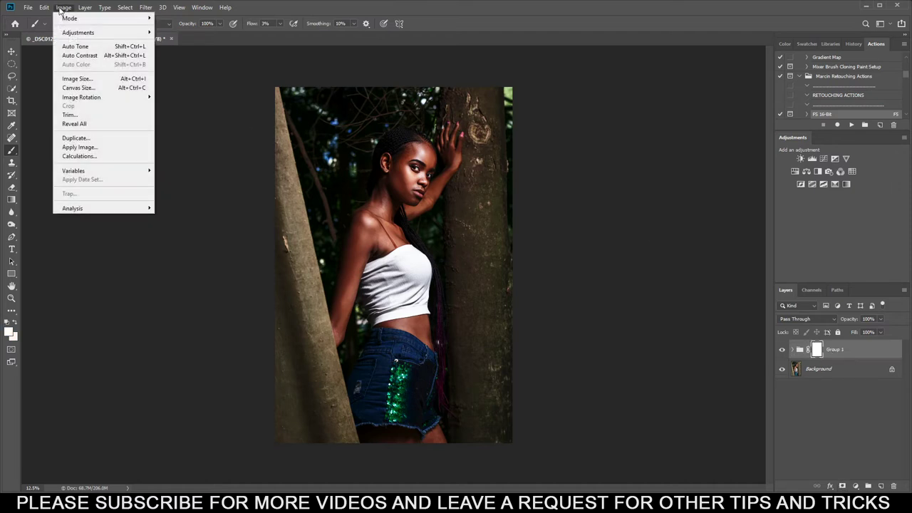
left_click(84, 147)
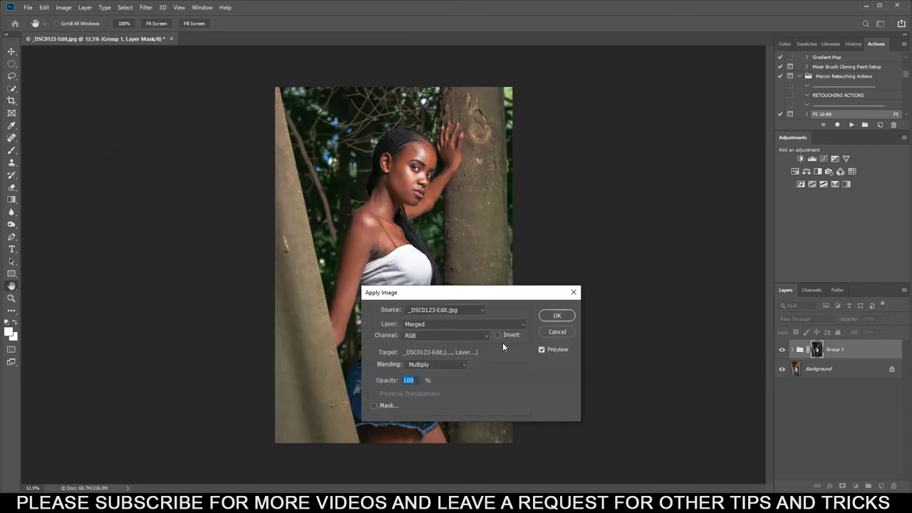
left_click(562, 318)
key("b")
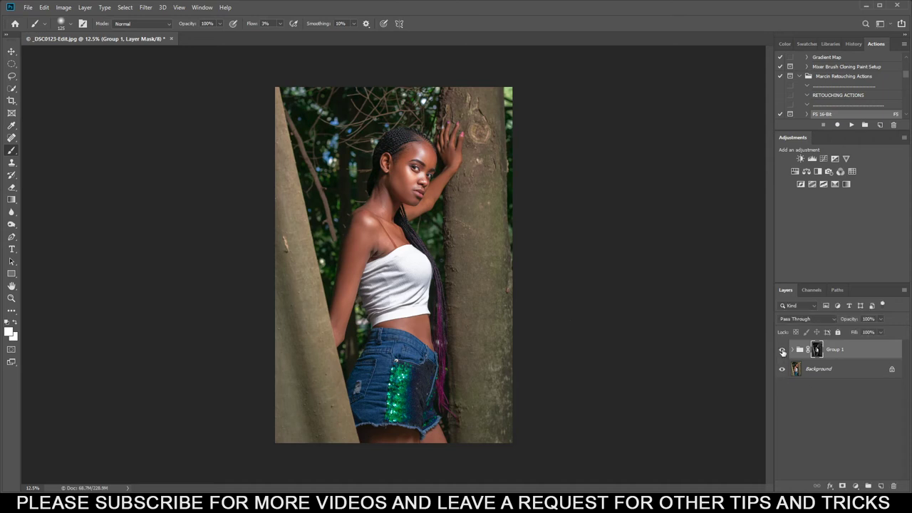
- Toggle Group 1's visibility repeatedly to compare the portrait before and after the dodge and burn effect
left_click(782, 350)
left_click(782, 350)
left_click(783, 350)
left_click(783, 350)
left_click(783, 350)
left_click(783, 350)
left_click(783, 350)
left_click(784, 351)
left_click(783, 351)
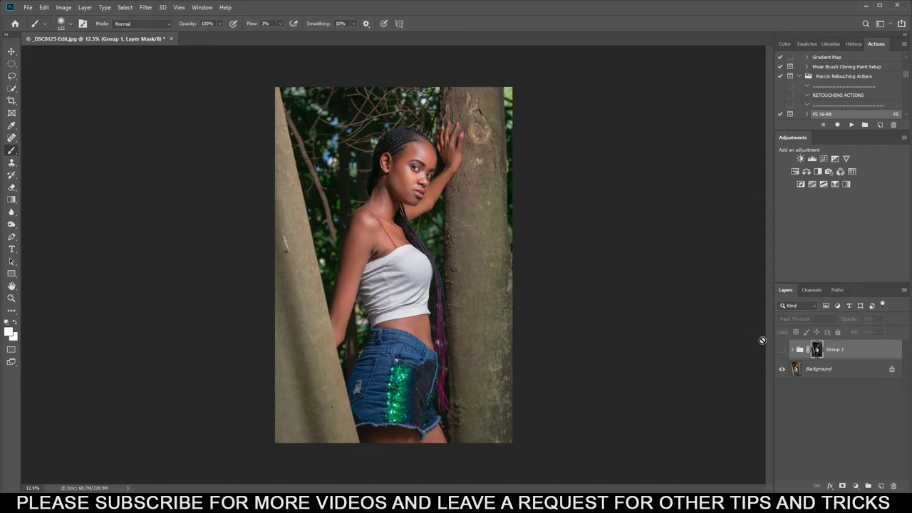
- Compare the portrait with and without Group 1, leaving the group hidden
left_click(782, 350)
left_click(782, 351)
left_click(782, 350)
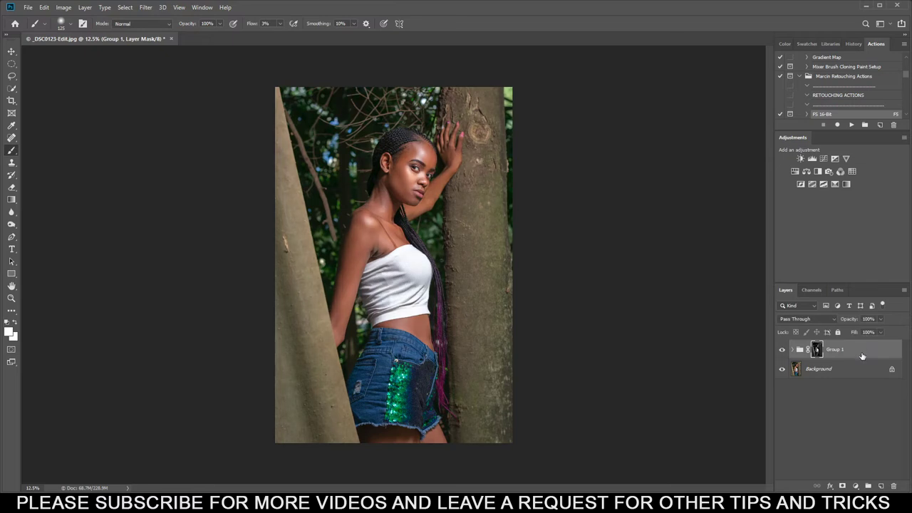
left_click(781, 350)
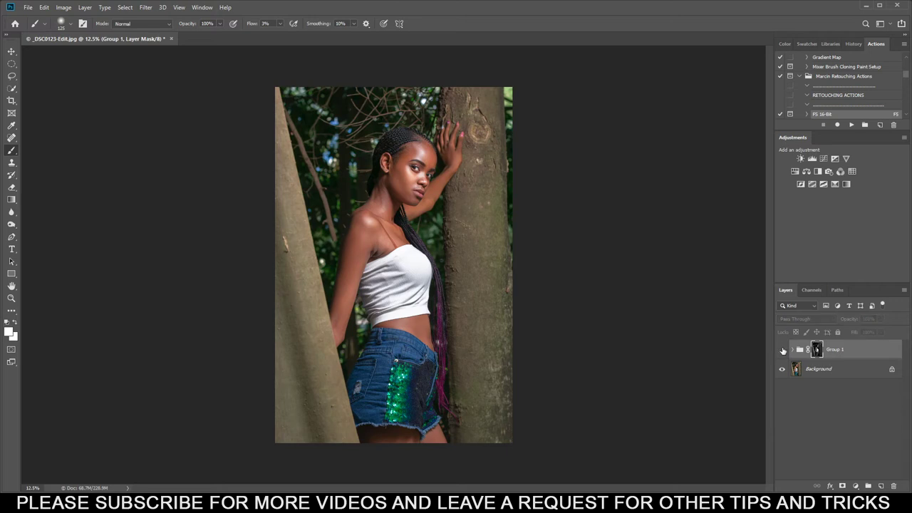
- Duplicate the Background layer, move the copy above Group 1 and add a white layer mask to it
left_click(821, 388)
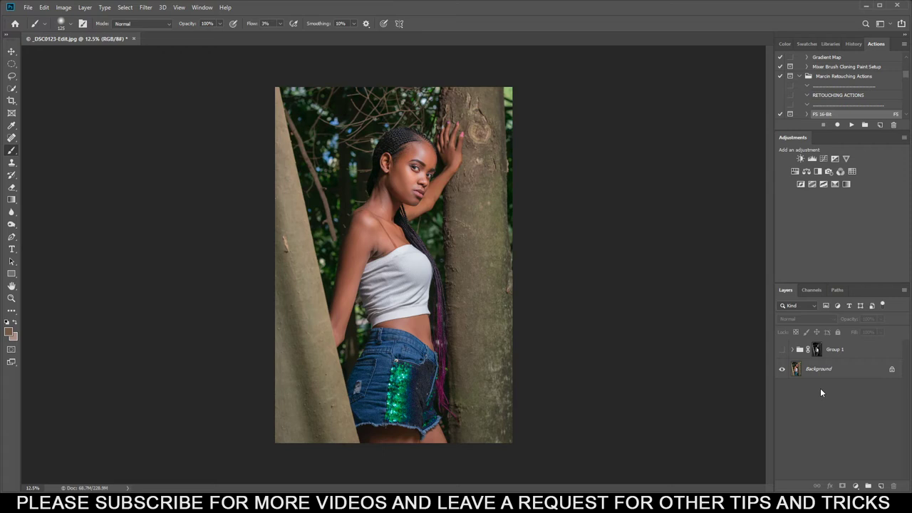
key("ctrl+j")
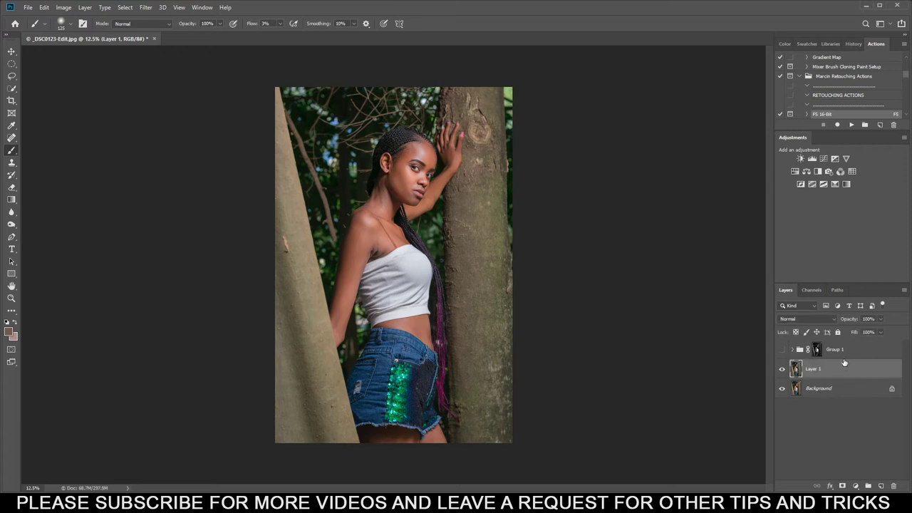
left_click_drag(829, 372, 825, 340)
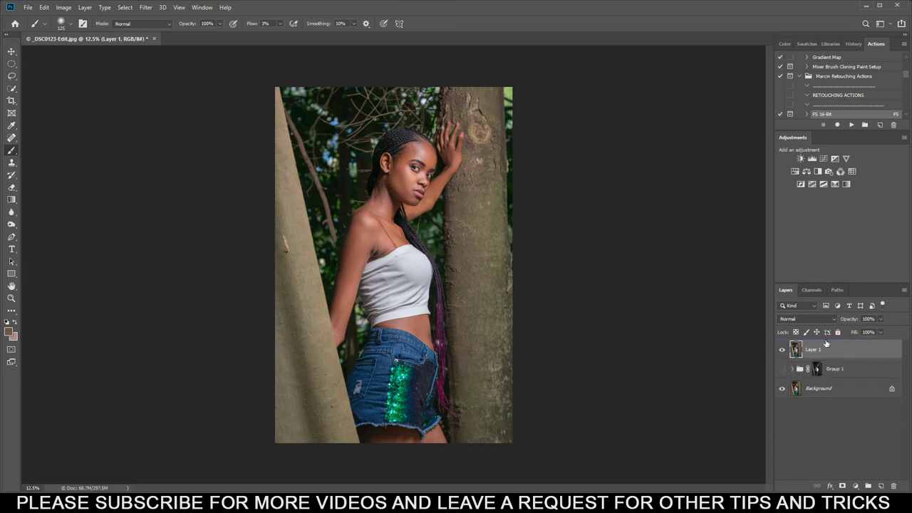
left_click(842, 486)
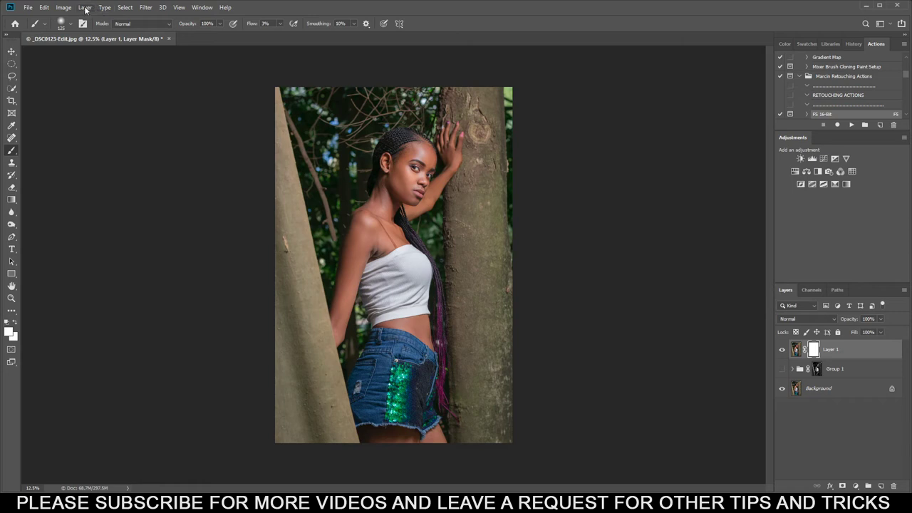
- Start a Color Range selection for Layer 1's mask, try the Skin Tones preset and lower the fuzziness to 0
left_click(132, 8)
left_click(142, 100)
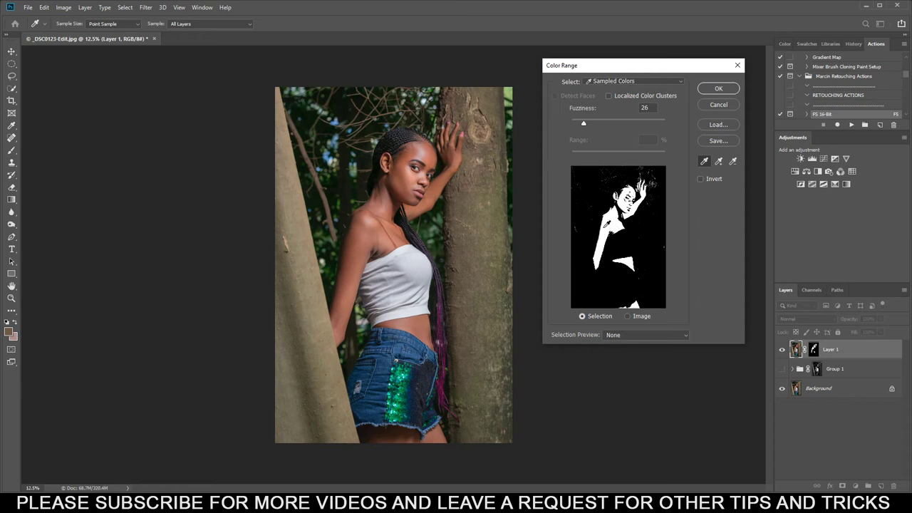
left_click(621, 82)
left_click(617, 82)
left_click(616, 82)
left_click(618, 109)
left_click(632, 80)
left_click(611, 208)
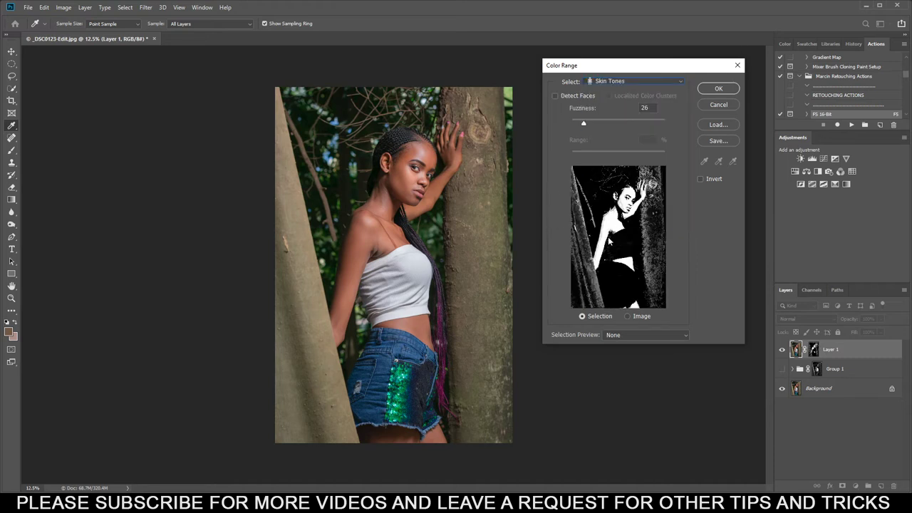
left_click_drag(593, 122, 570, 126)
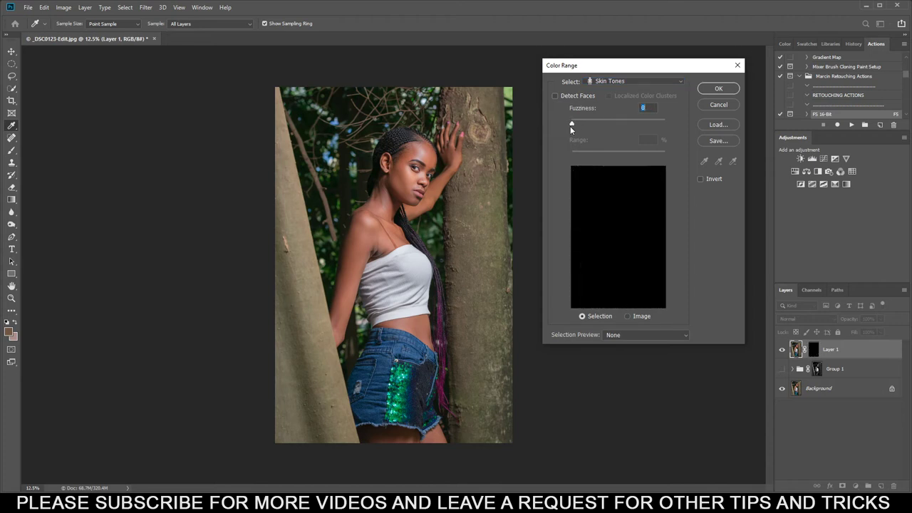
- Switch Color Range to Sampled Colors, sample the shoulder skin, exclude the tree trunk colors and add the bare waist skin
left_click(619, 84)
left_click(615, 90)
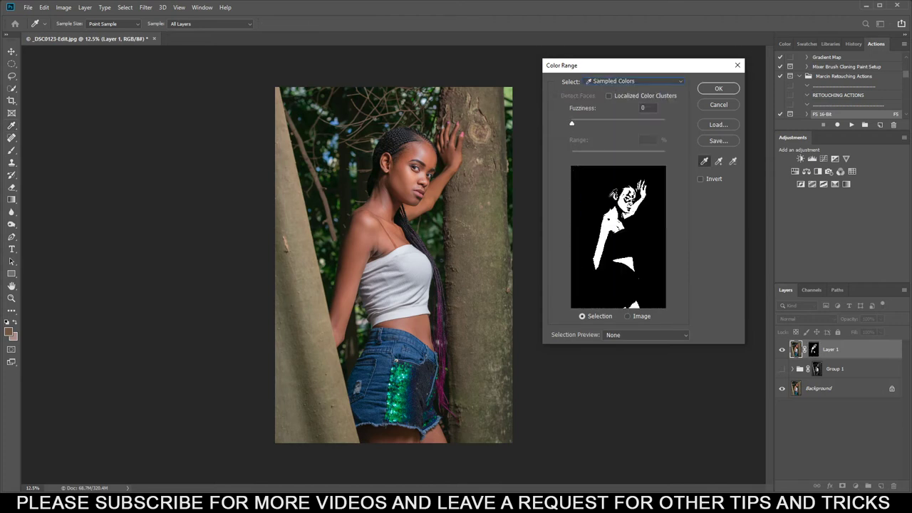
left_click(610, 217)
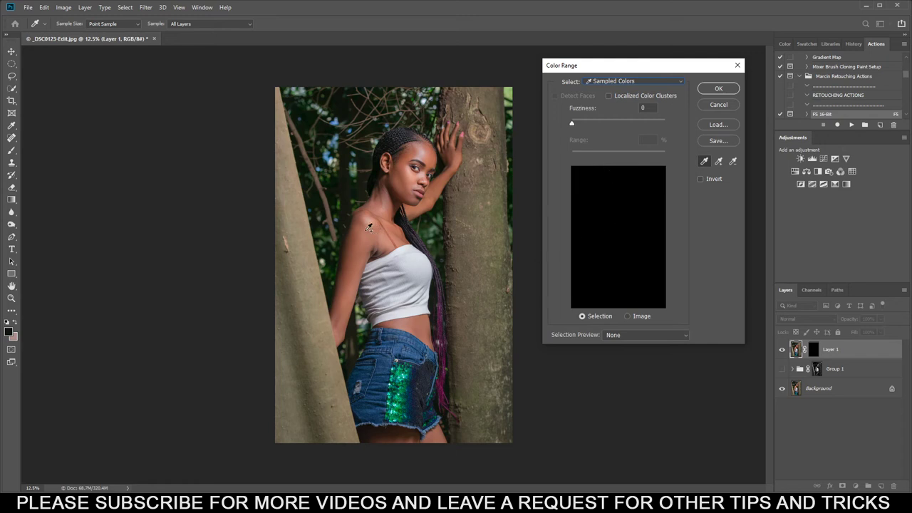
left_click(366, 232)
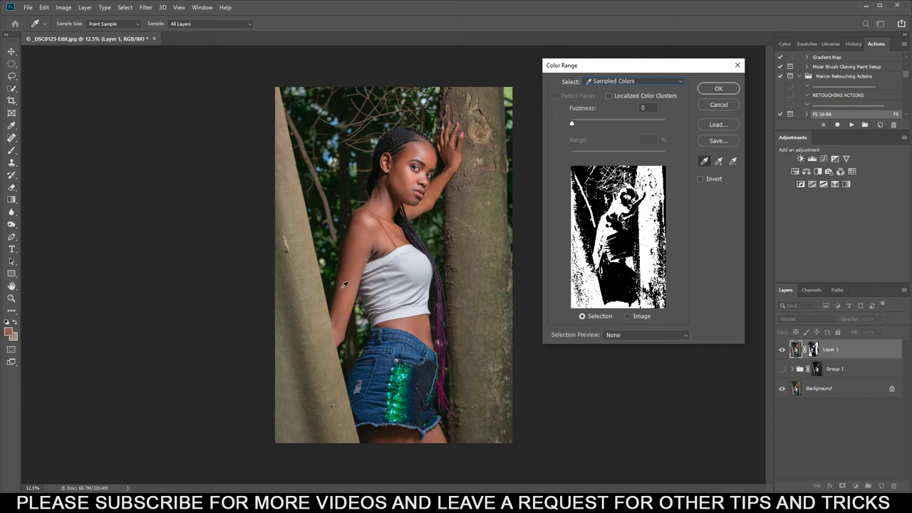
left_click(314, 278, "alt")
left_click(287, 187, "alt")
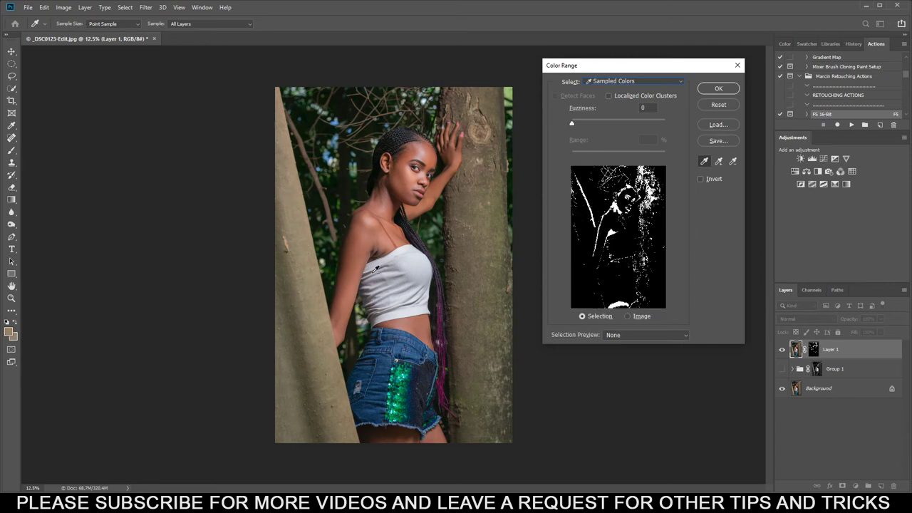
left_click(422, 326, "shift")
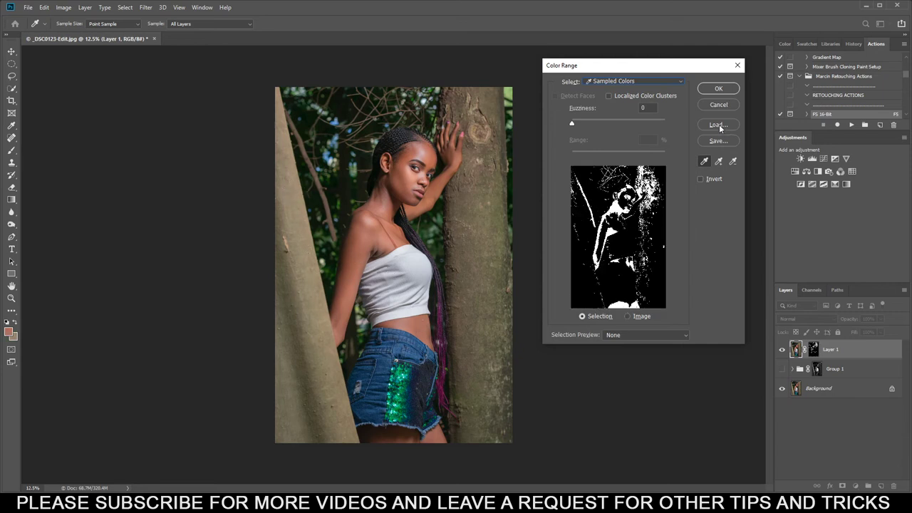
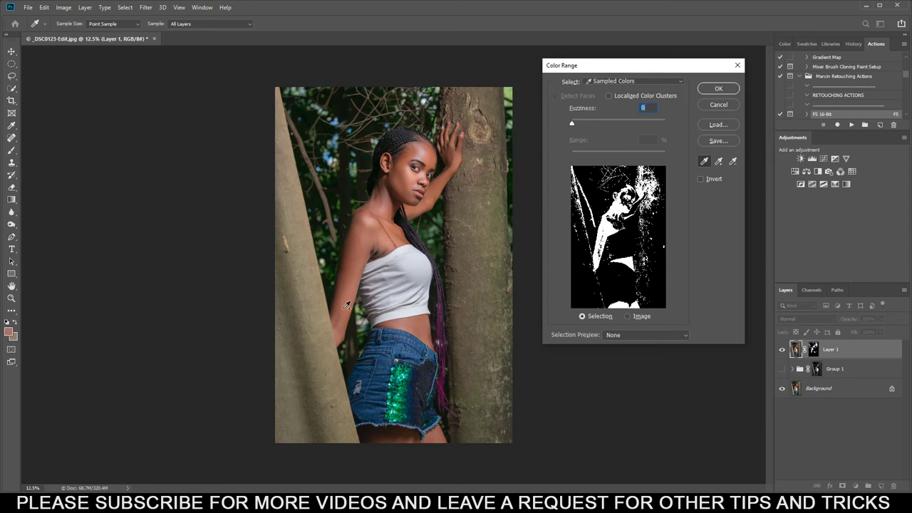
- Add the remaining arm and face skin tones to the sampled range and apply it to Layer 1's mask
left_click(366, 257)
left_click_drag(413, 155, 411, 179)
left_click(624, 197)
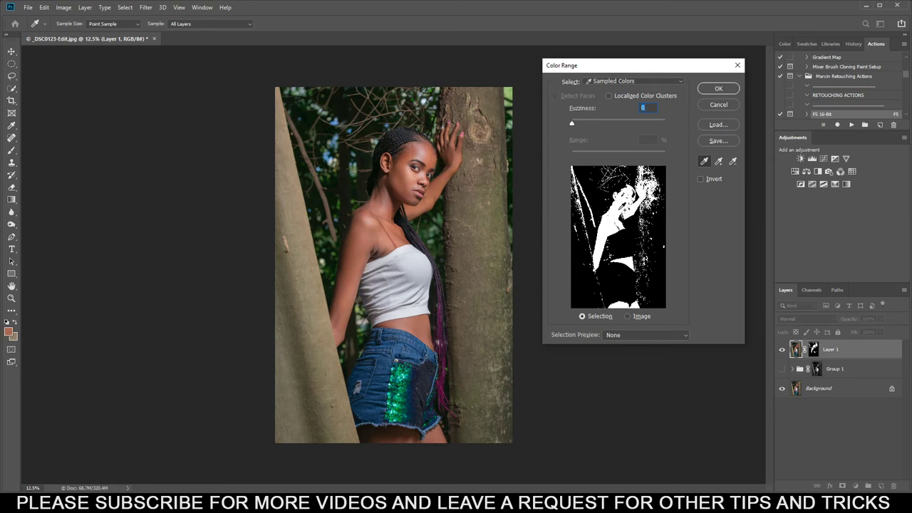
left_click_drag(612, 214, 630, 194)
left_click(718, 89)
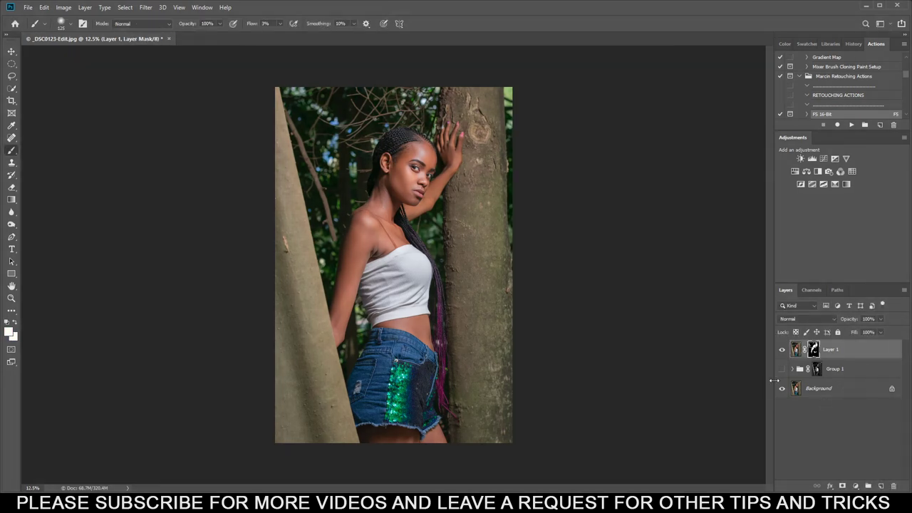
- Show Group 1, nest it inside a new group and add a white layer mask to the outer group
left_click(782, 369)
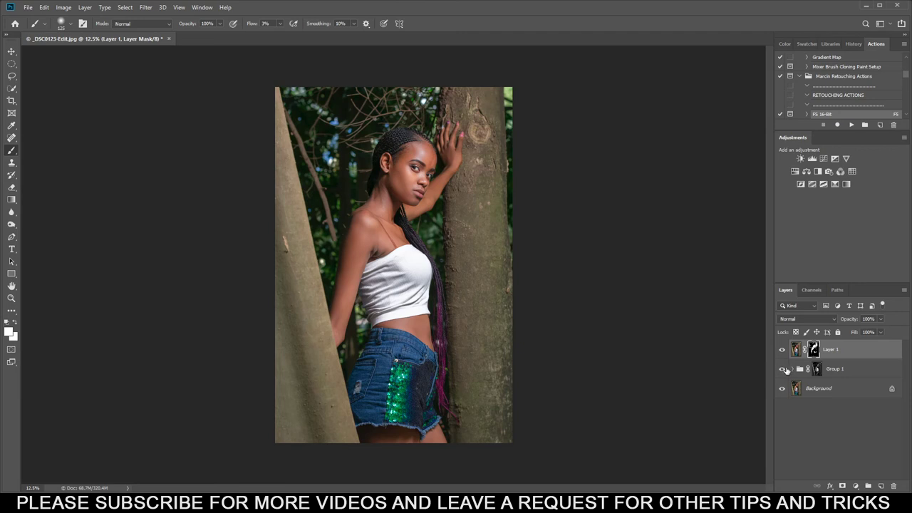
left_click(849, 368)
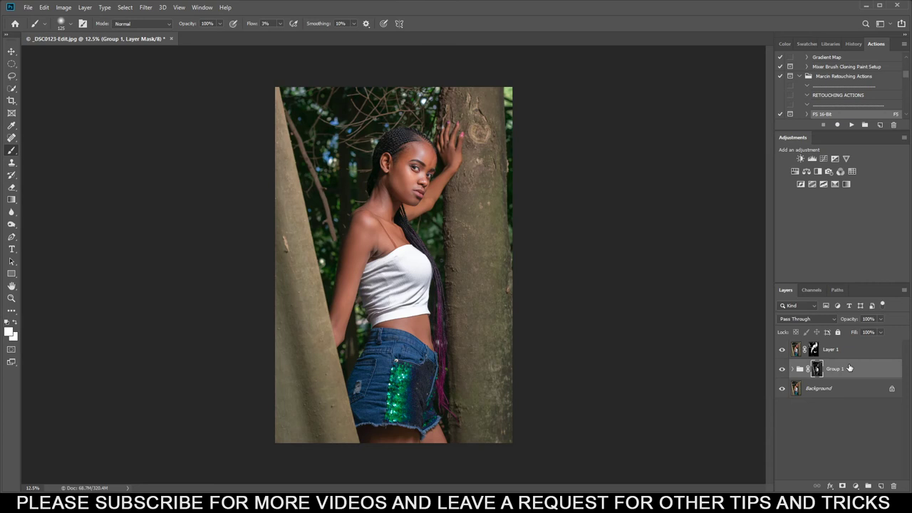
key("ctrl+g")
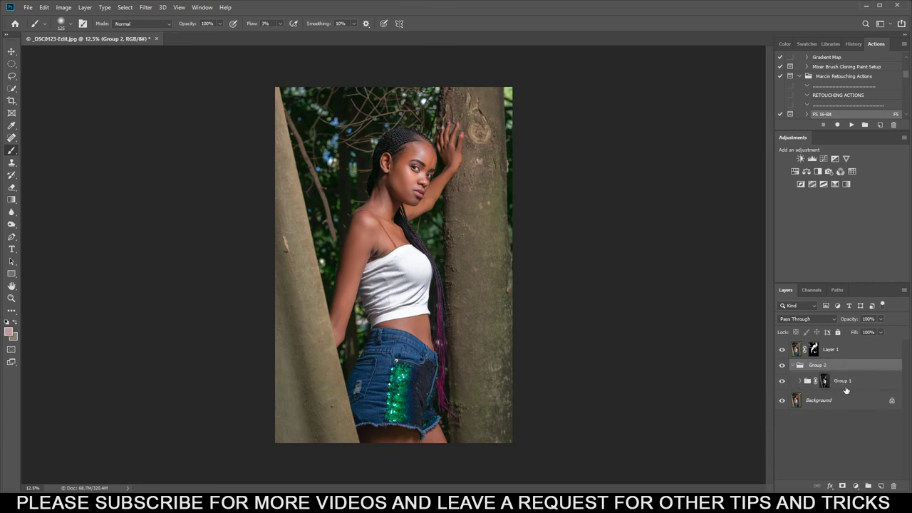
left_click(842, 487)
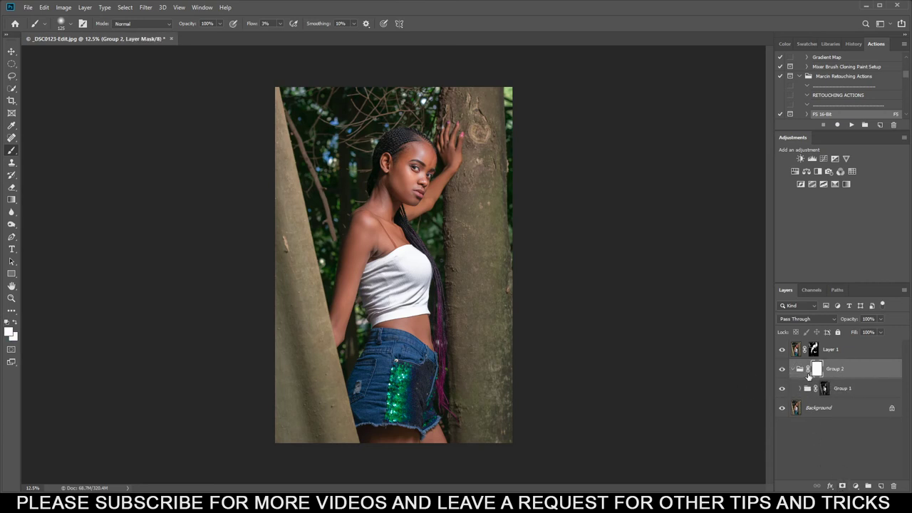
- Replace Group 2's white mask with a copy of Layer 1's skin mask, then delete Layer 1
left_click_drag(813, 355, 817, 369)
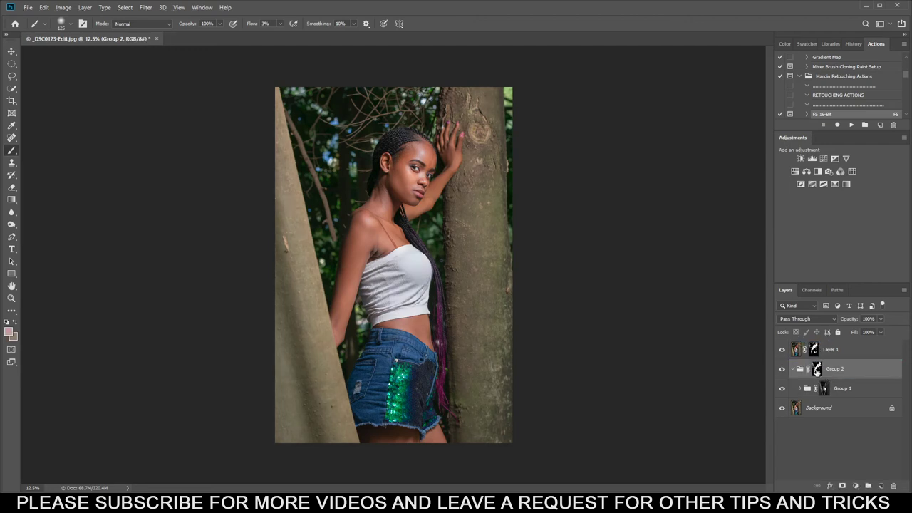
left_click(848, 353)
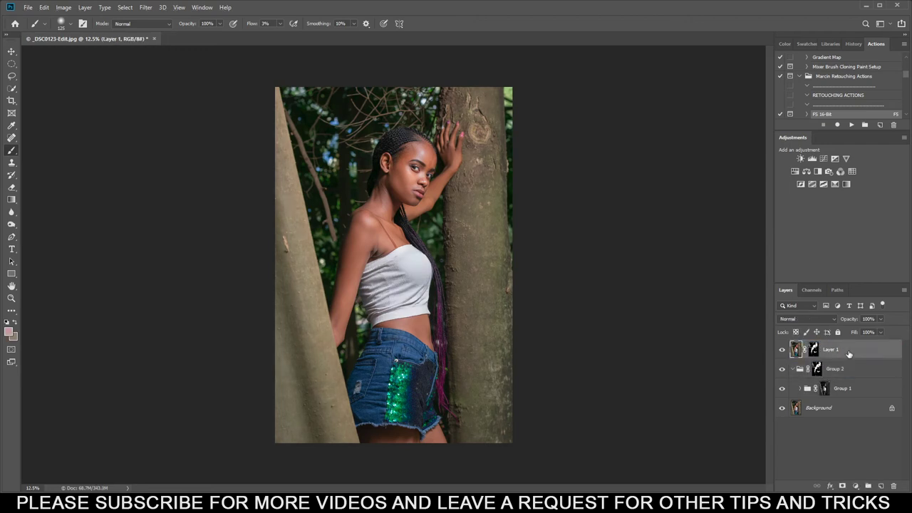
key("Delete")
- Toggle Group 2's visibility repeatedly to compare the skin-only dodge and burn effect, leaving the group visible
left_click(783, 350)
left_click(783, 350)
left_click(783, 350)
left_click(782, 350)
left_click(782, 350)
left_click(783, 350)
left_click(782, 349)
left_click(783, 350)
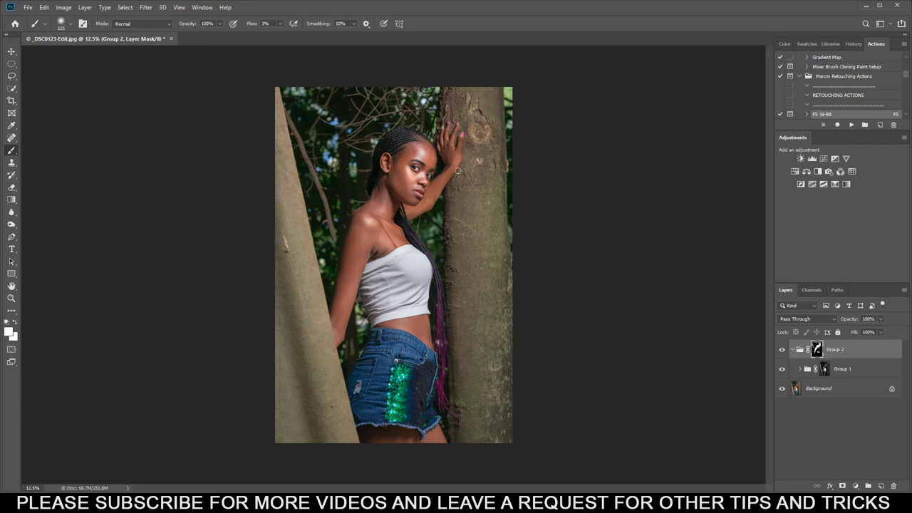
- Touch up Group 2's mask around the face and raised hand using a 125 px brush at 100% flow
key("x")
key("ctrl+plus")
key("ctrl+plus")
left_click_drag(770, 234, 769, 209)
key("ctrl+plus")
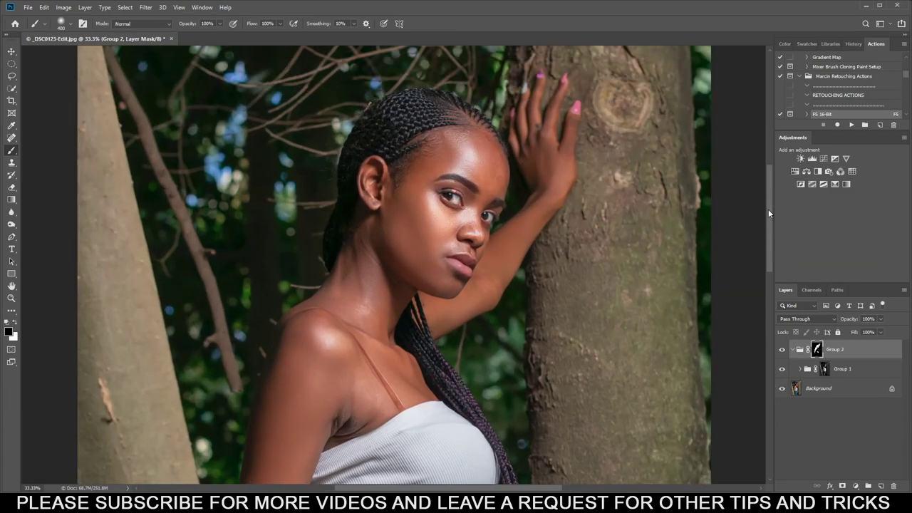
key("ctrl+plus")
key("ctrl+plus")
left_click_drag(771, 219, 771, 207)
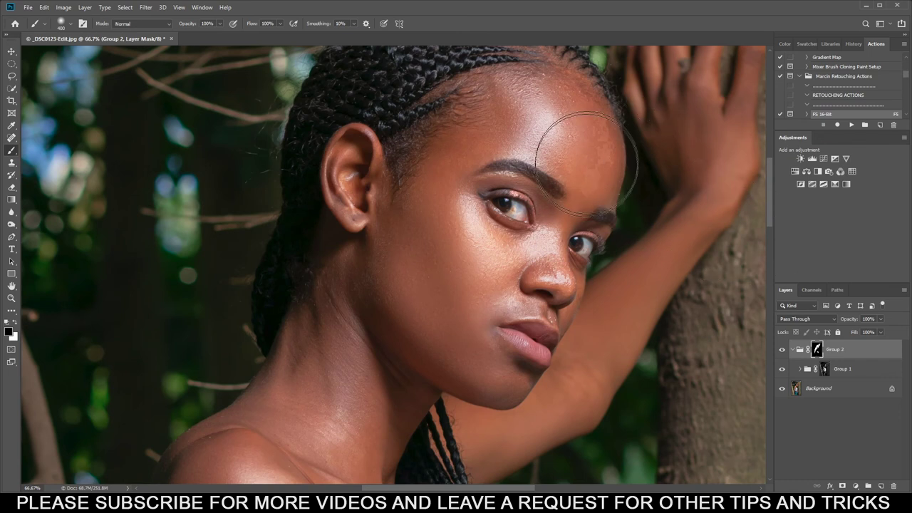
key("bracketleft")
key("bracketleft")
key("bracketleft")
key("bracketleft")
key("bracketleft")
key("bracketleft")
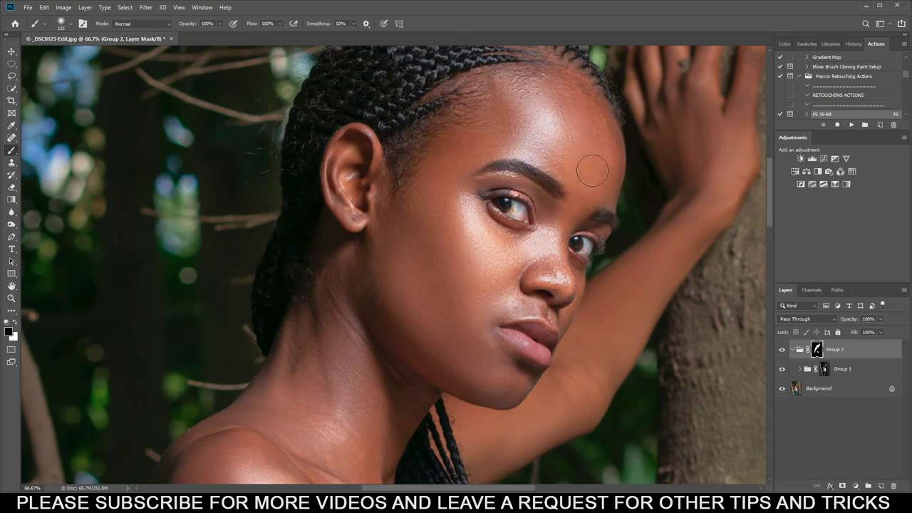
key("x")
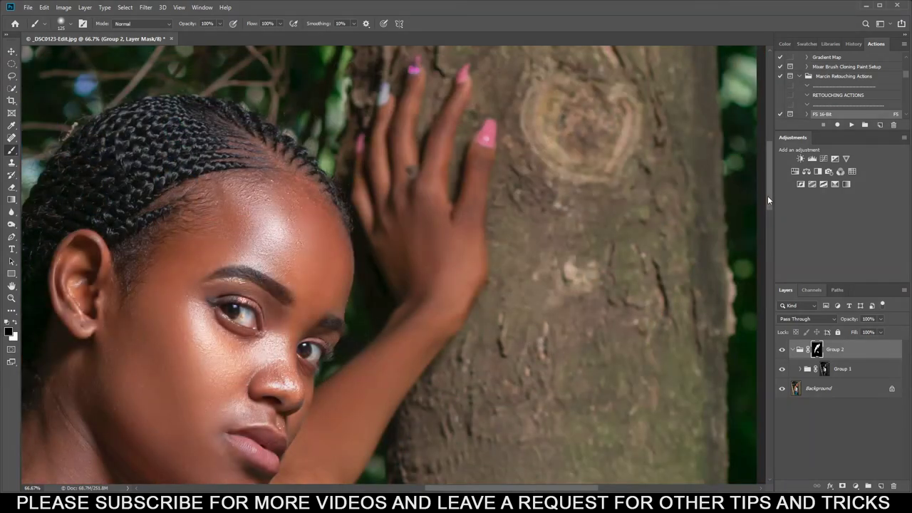
left_click_drag(768, 195, 767, 204)
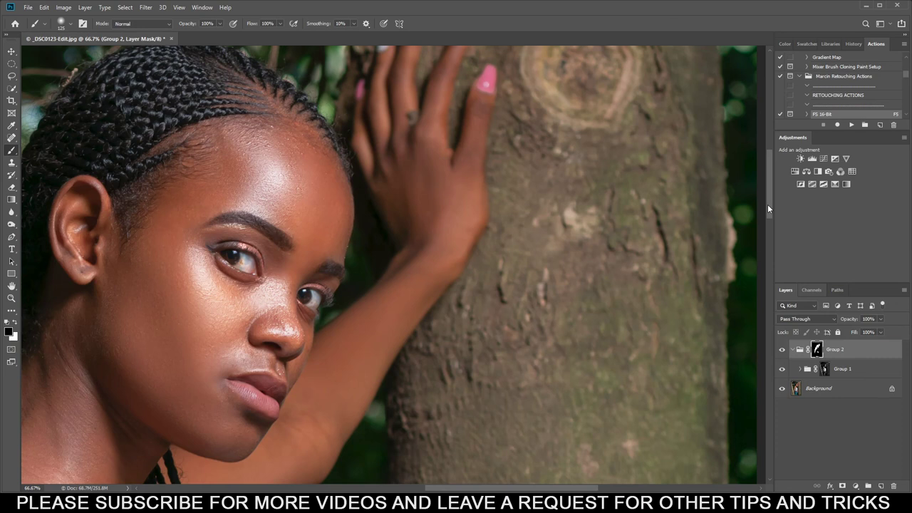
key("ctrl+minus")
key("ctrl+minus")
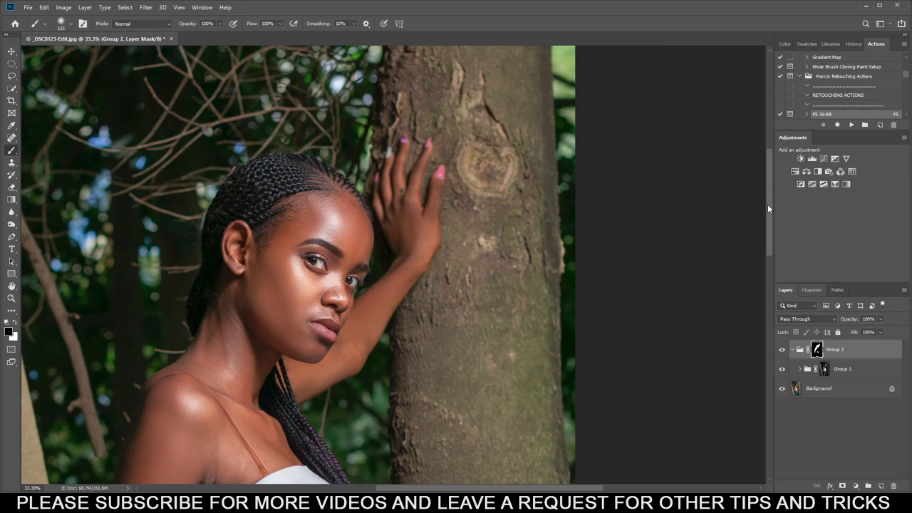
left_click_drag(768, 203, 770, 223)
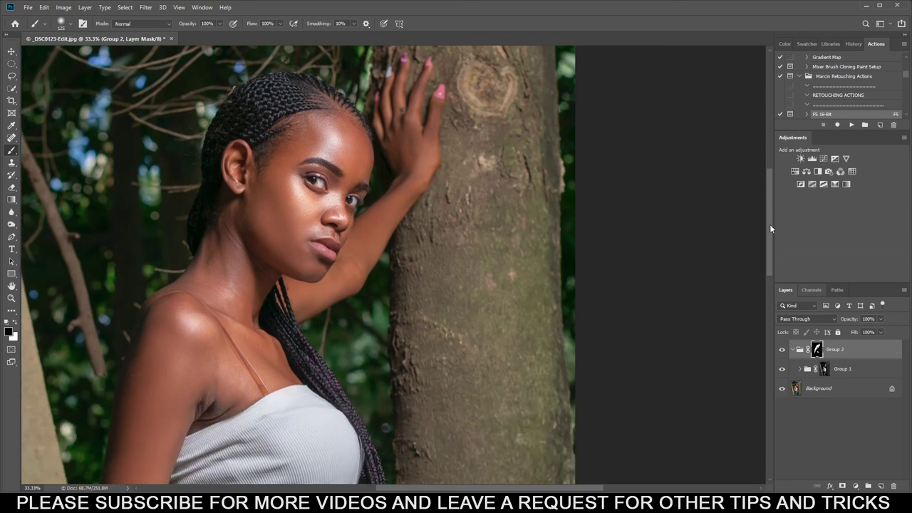